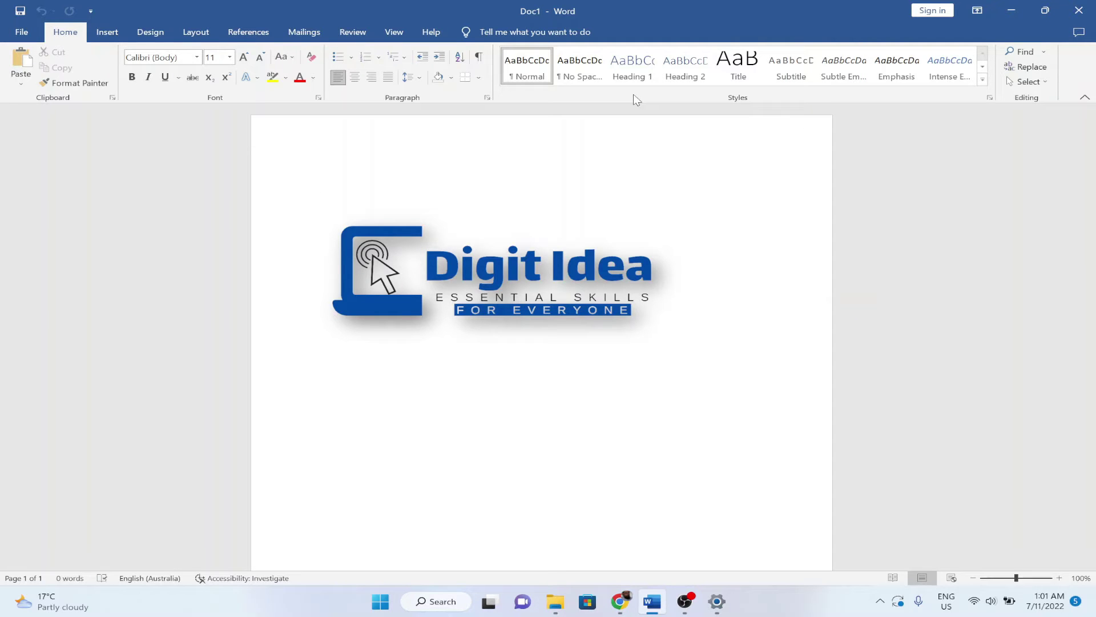
# Open the Bluetooth & devices › Mouse page in Windows Settings from the Start menu
pyautogui.click(380, 608)
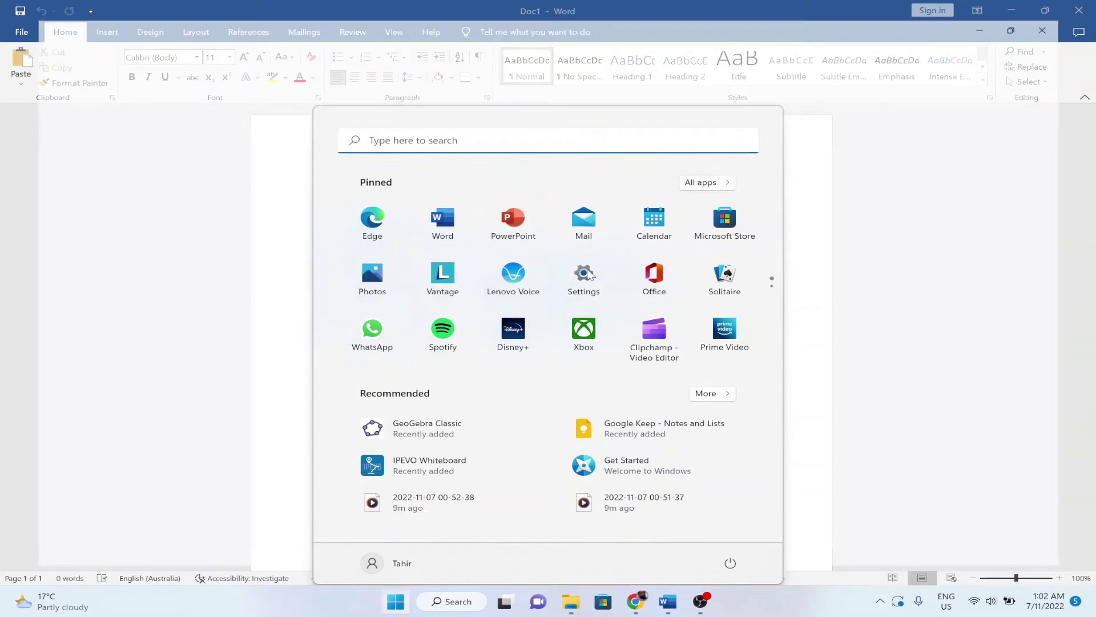
pyautogui.click(592, 275)
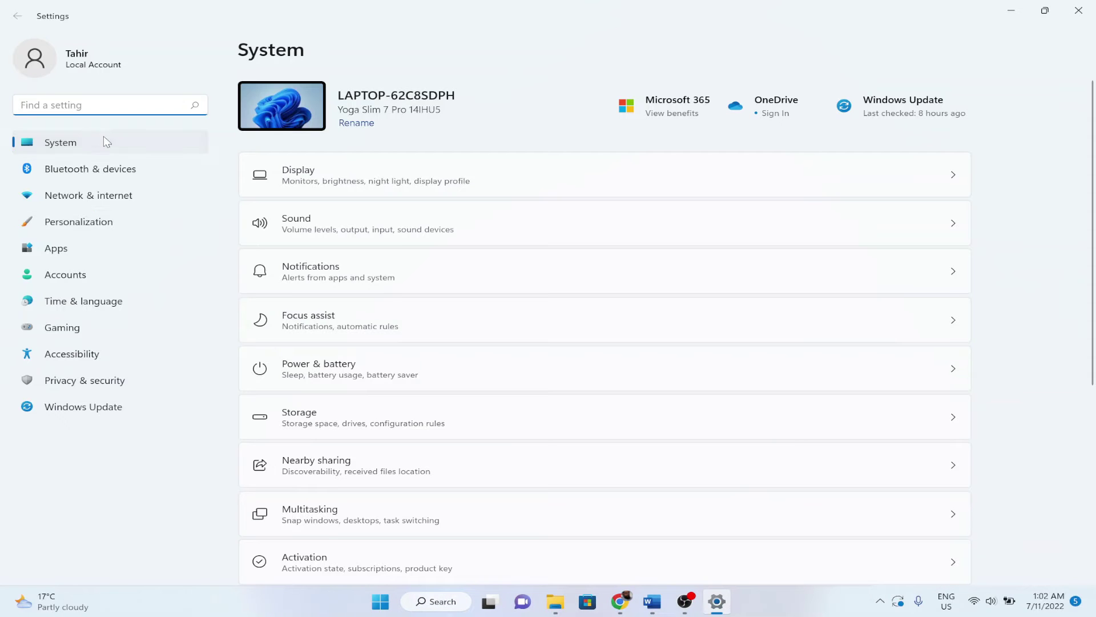
pyautogui.click(60, 172)
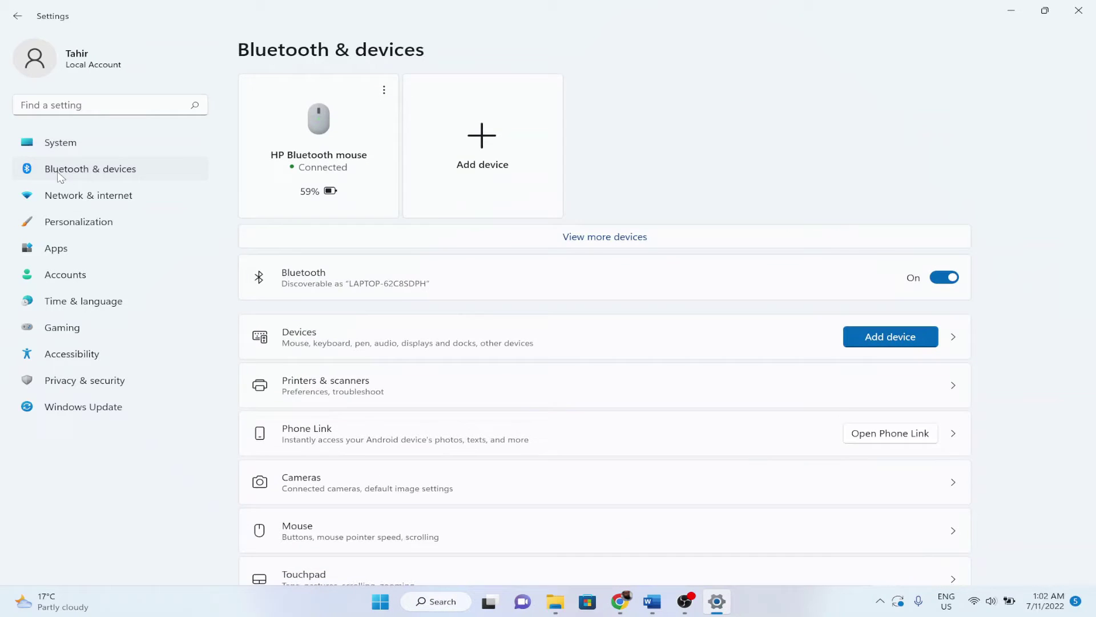
pyautogui.scroll(-3, 810, 315)
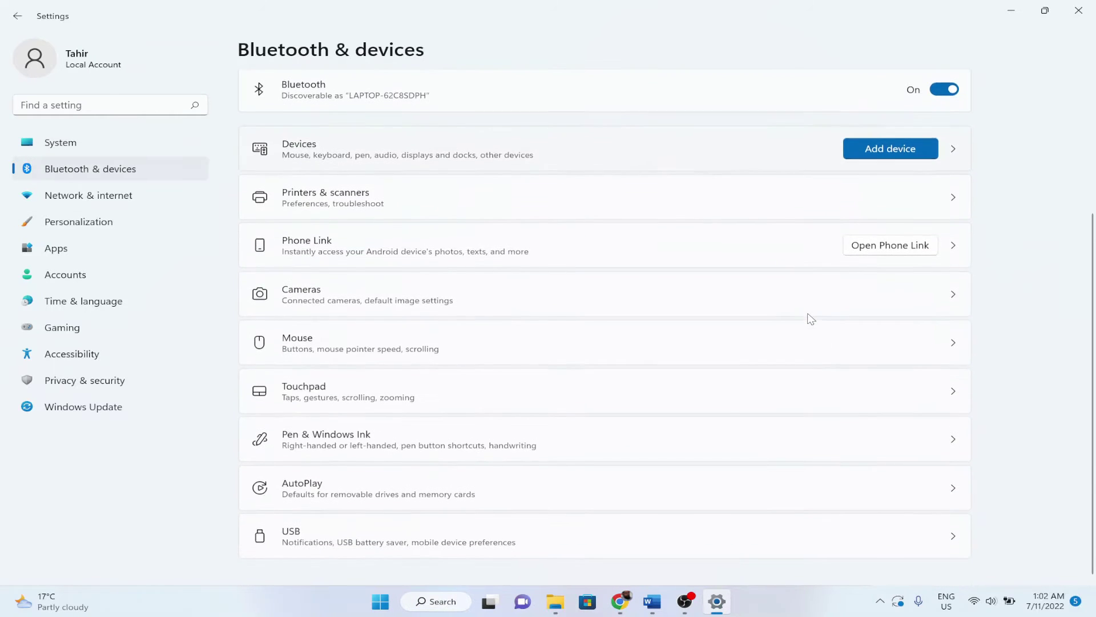
pyautogui.click(296, 350)
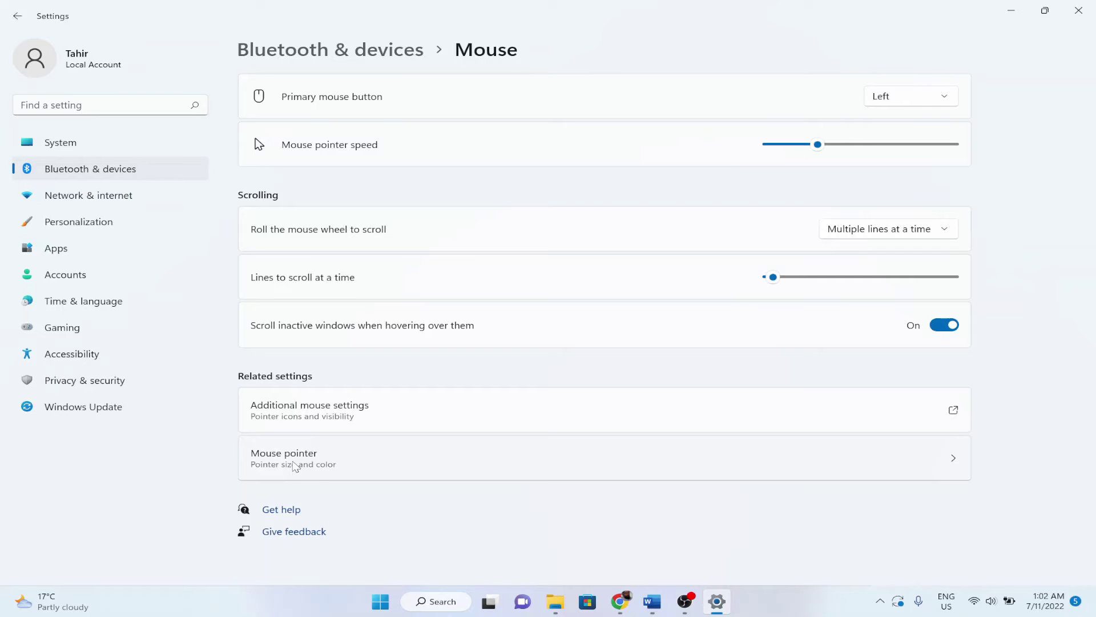
# On the Mouse pointer and touch page, raise the pointer size slider from 1 to 3
pyautogui.click(295, 465)
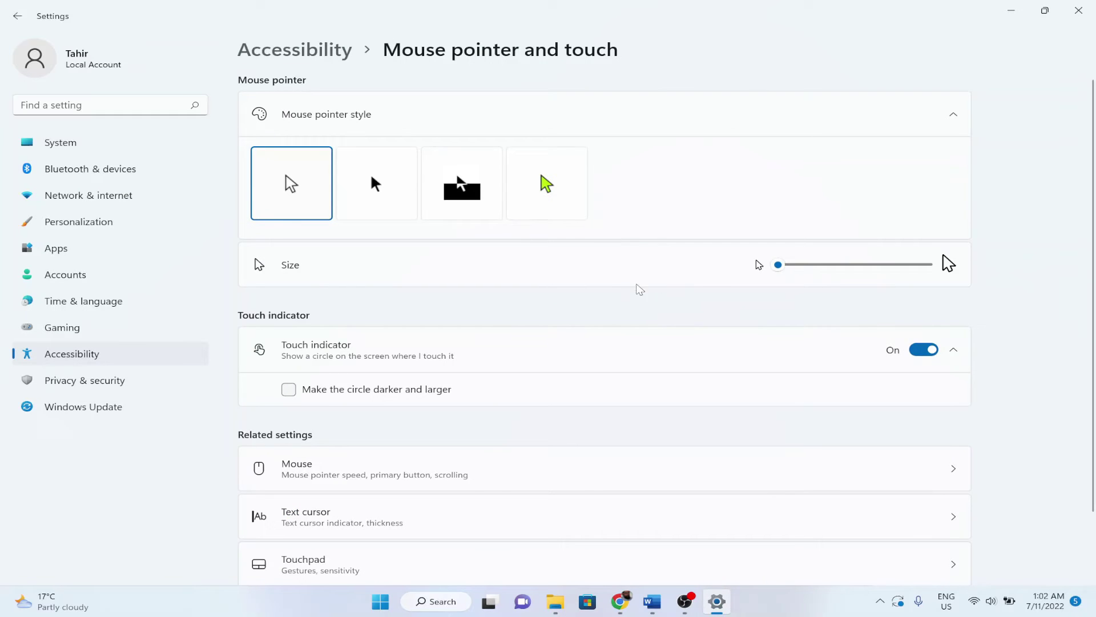
pyautogui.click(780, 272)
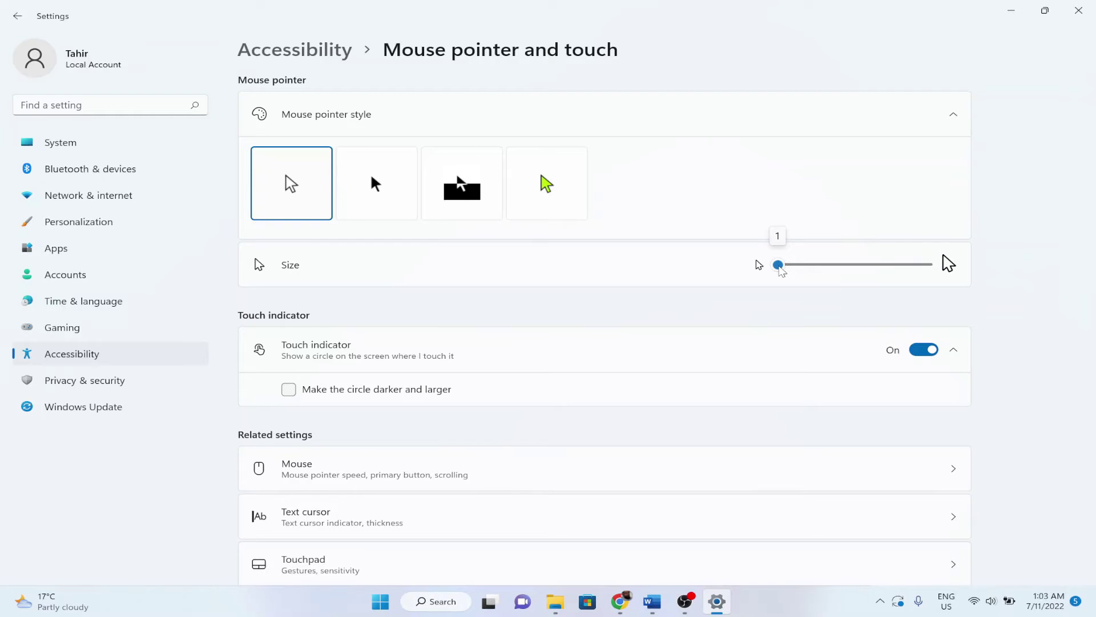
pyautogui.moveTo(781, 269); pyautogui.dragTo(840, 273)
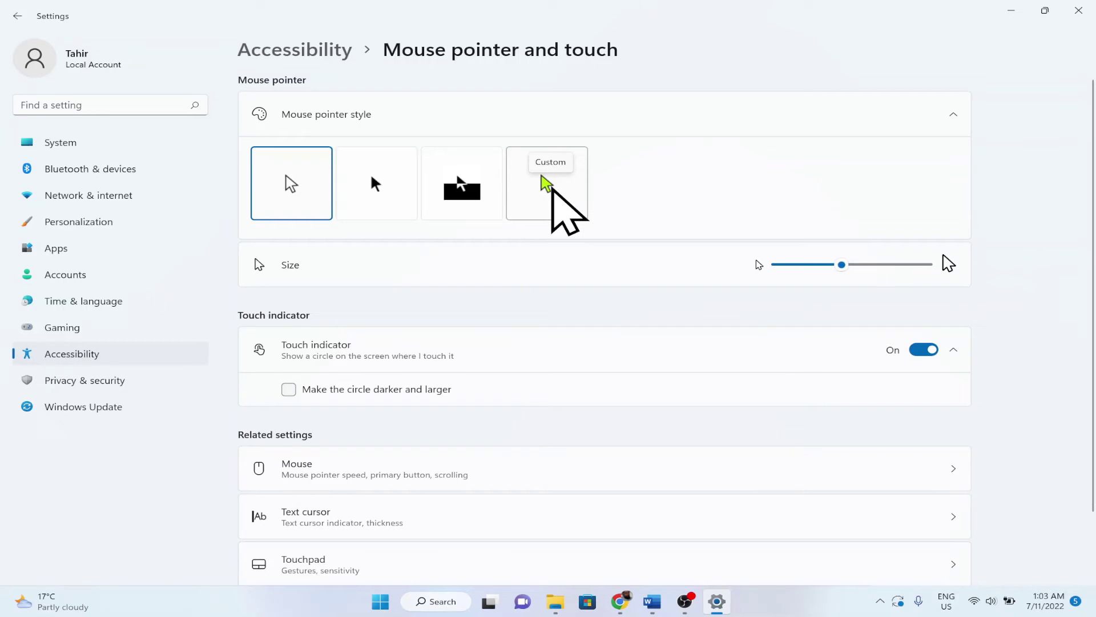
# Switch the pointer to the Custom style and give it a custom blue colour
pyautogui.click(551, 190)
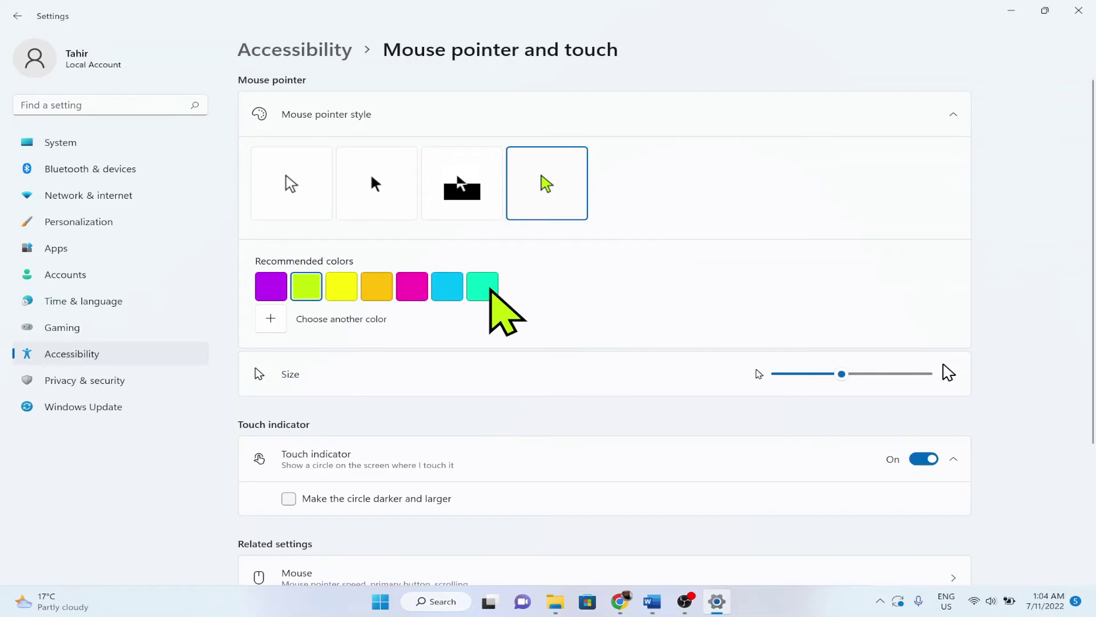
pyautogui.click(447, 286)
pyautogui.click(412, 289)
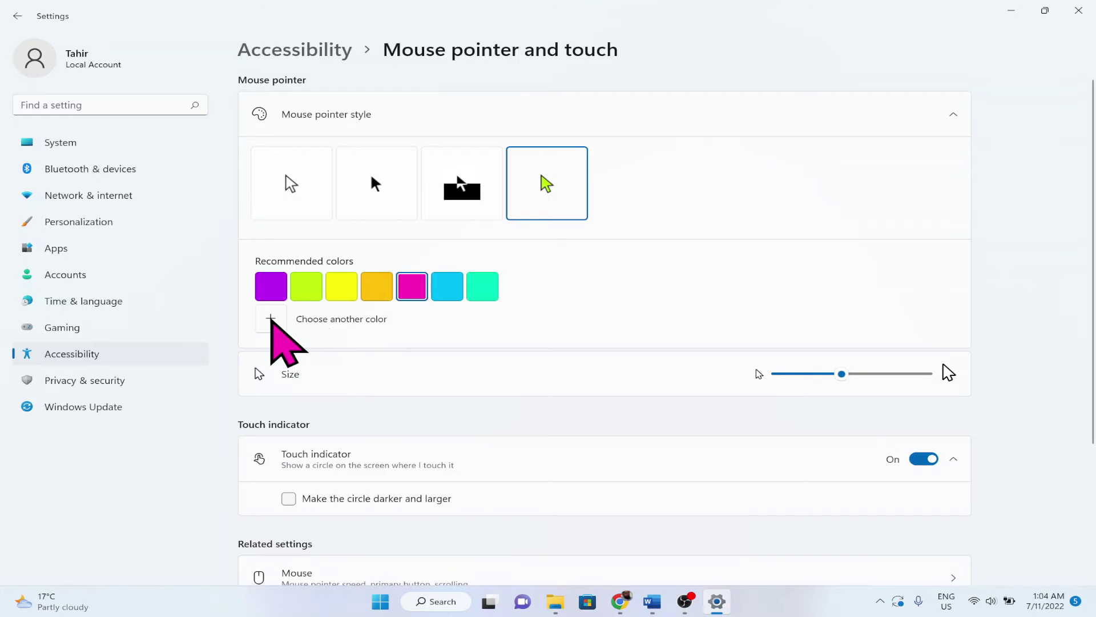
pyautogui.click(270, 318)
pyautogui.moveTo(274, 143)
pyautogui.mouseDown()
pyautogui.moveTo(290, 133)
pyautogui.moveTo(269, 133)
pyautogui.mouseUp()
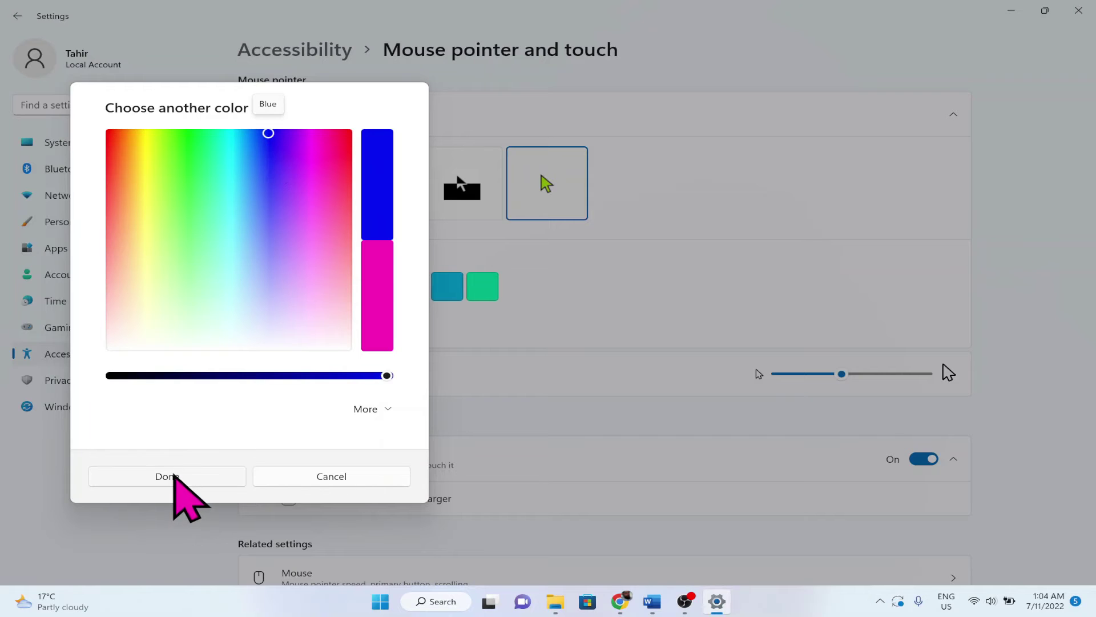
pyautogui.click(171, 477)
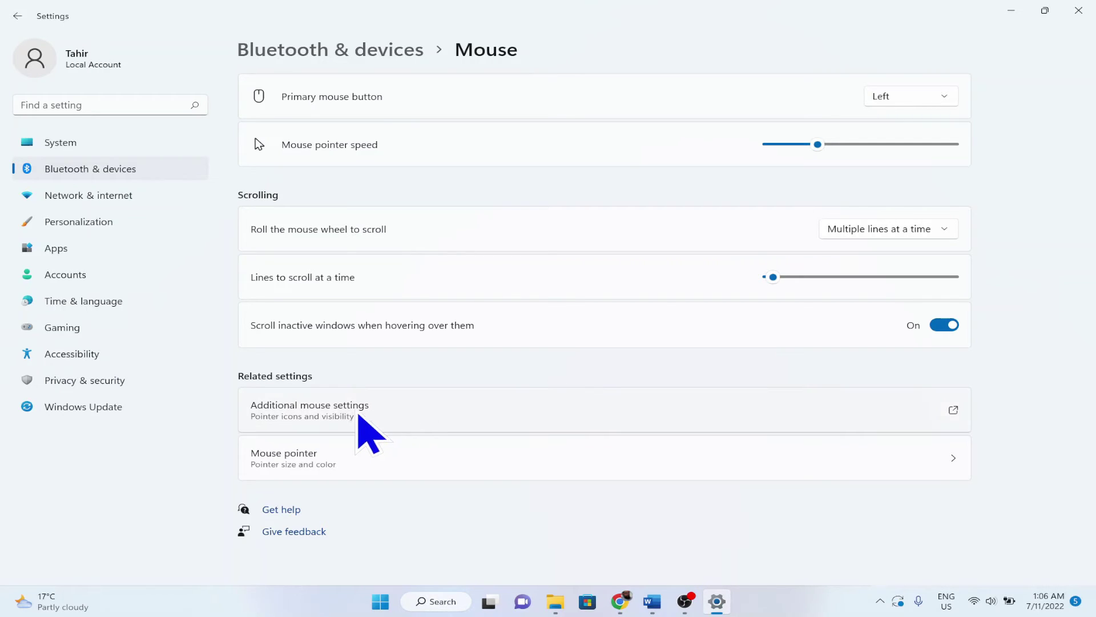
# In Mouse Properties › Pointers, browse for a Normal Select cursor file in C:\Windows
pyautogui.click(326, 410)
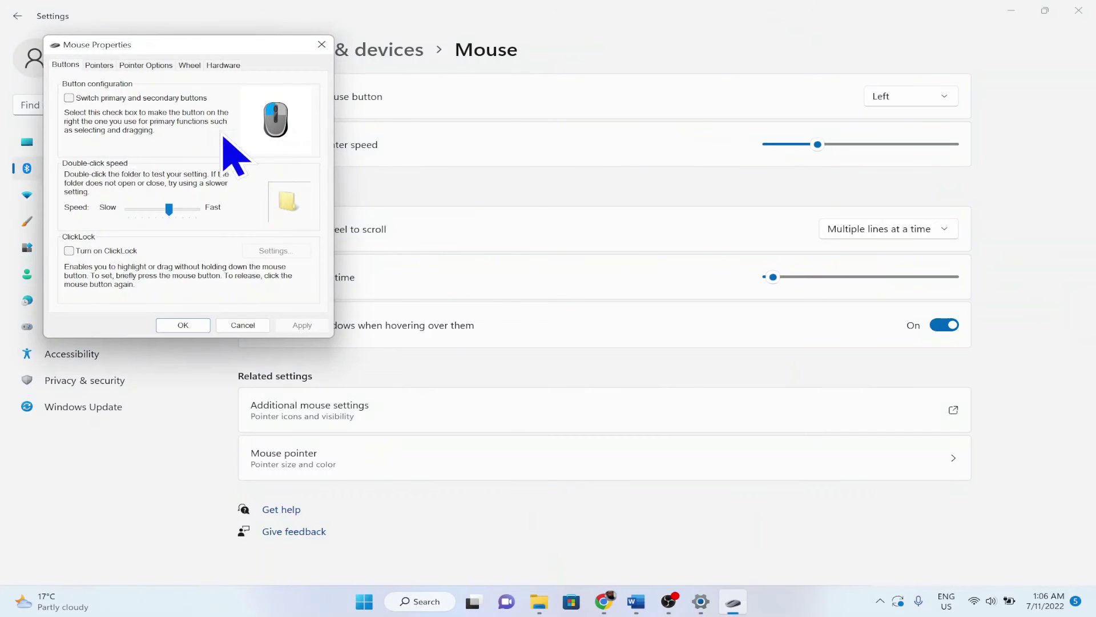
pyautogui.click(438, 70)
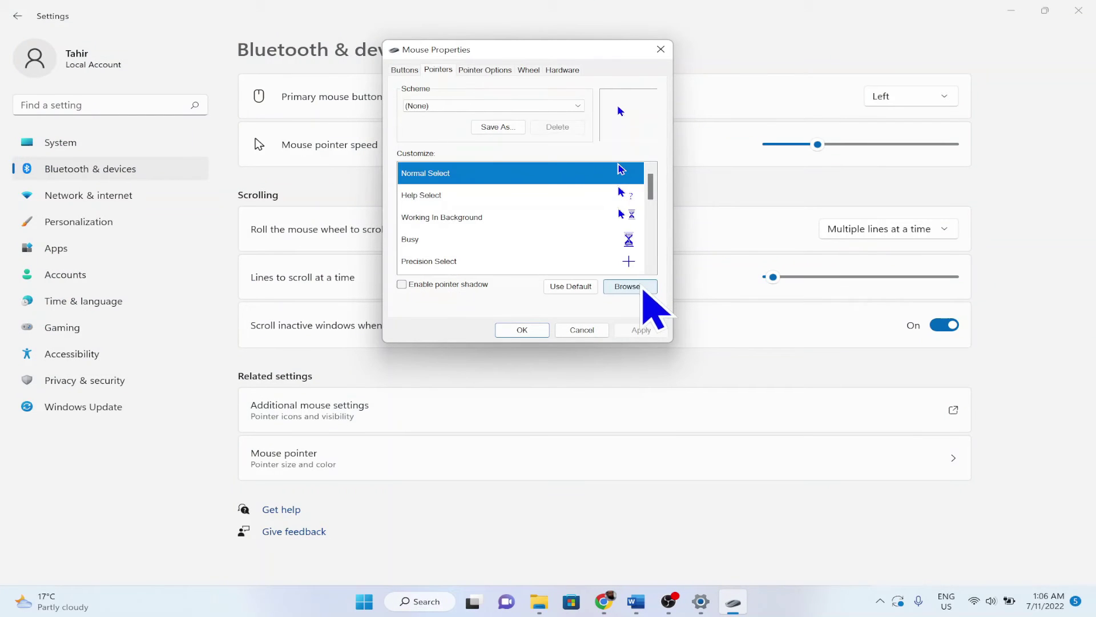
pyautogui.click(643, 288)
pyautogui.click(427, 240)
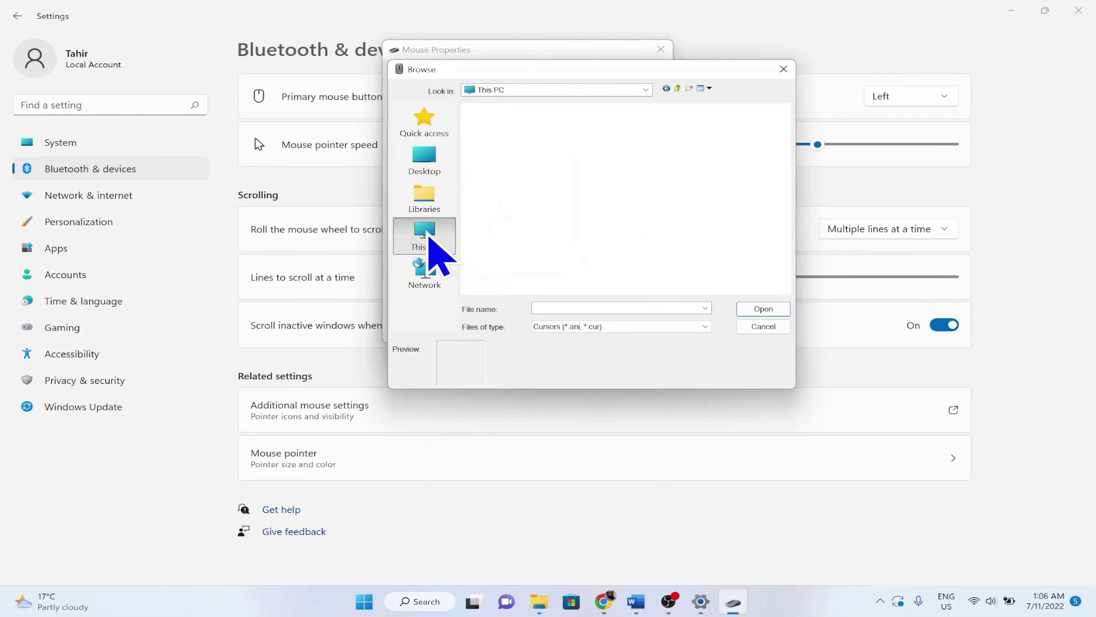
pyautogui.doubleClick(606, 228)
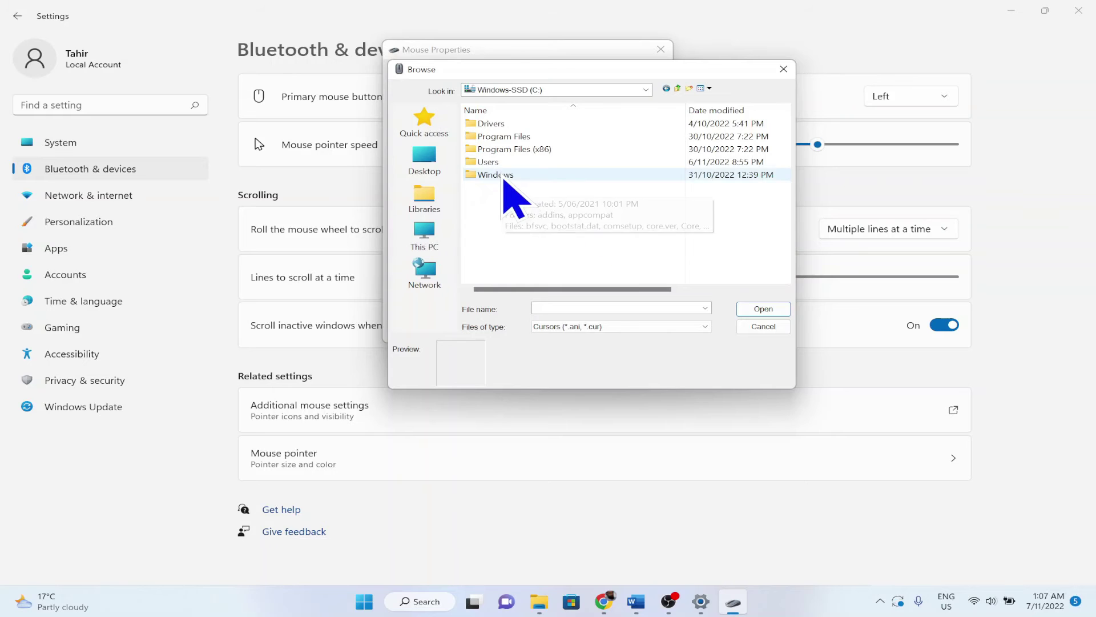
pyautogui.doubleClick(503, 175)
# Look through the built-in files in the Cursors folder, then cancel without choosing one
pyautogui.scroll(-1, 505, 178)
pyautogui.scroll(-1, 503, 171)
pyautogui.scroll(-1, 502, 162)
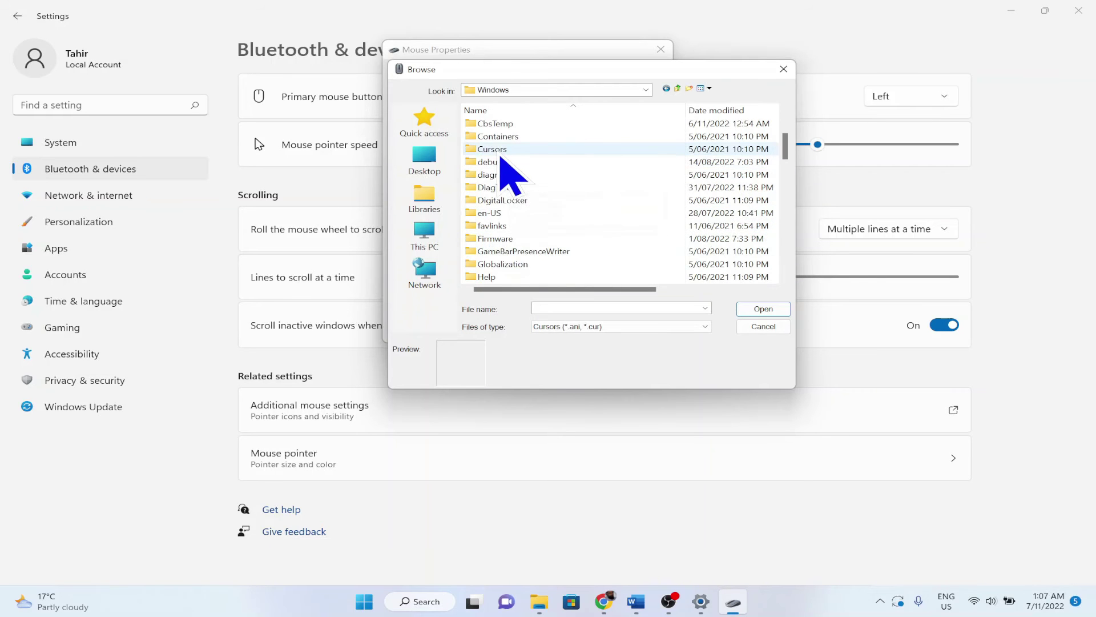
pyautogui.doubleClick(499, 151)
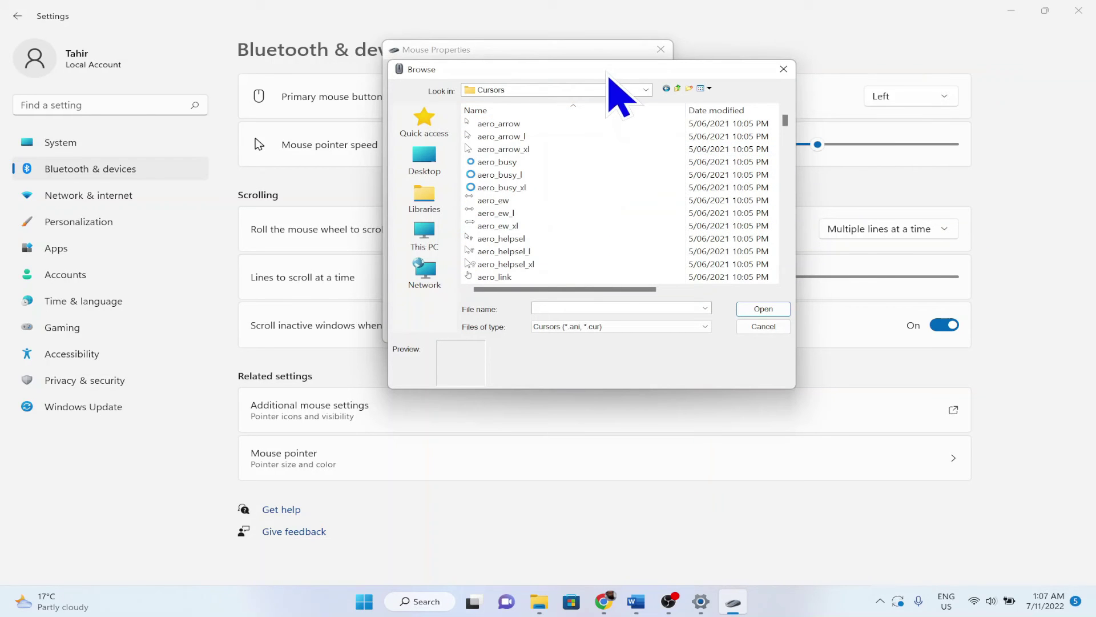
pyautogui.moveTo(607, 71)
pyautogui.mouseDown()
pyautogui.moveTo(759, 206)
pyautogui.moveTo(665, 124)
pyautogui.mouseUp()
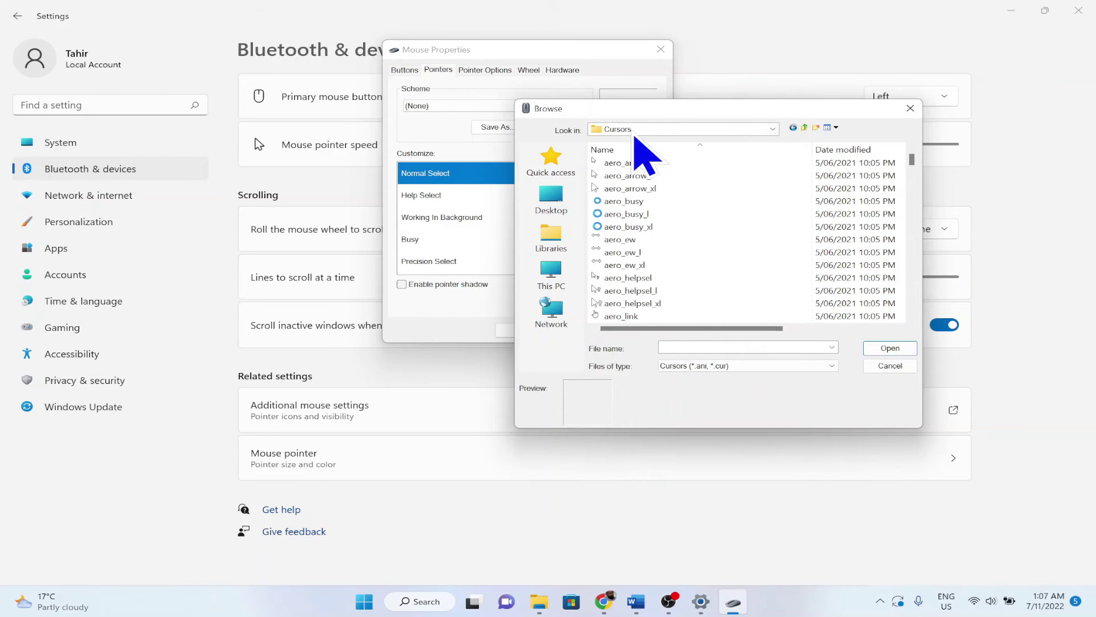
pyautogui.moveTo(651, 149)
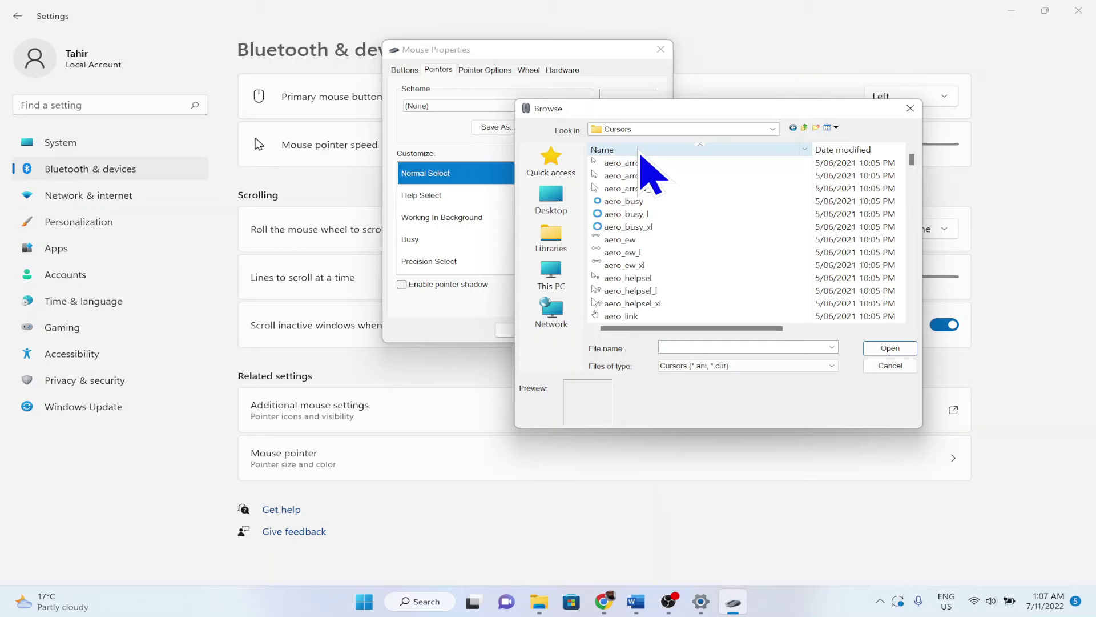
pyautogui.scroll(-15, 748, 237)
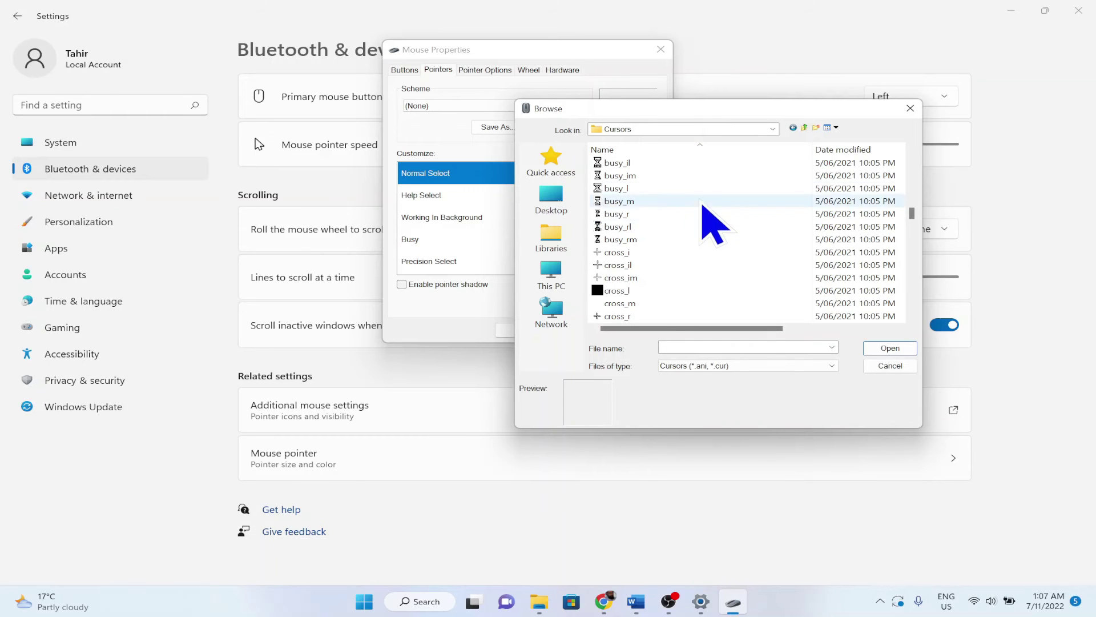
pyautogui.scroll(-3, 708, 220)
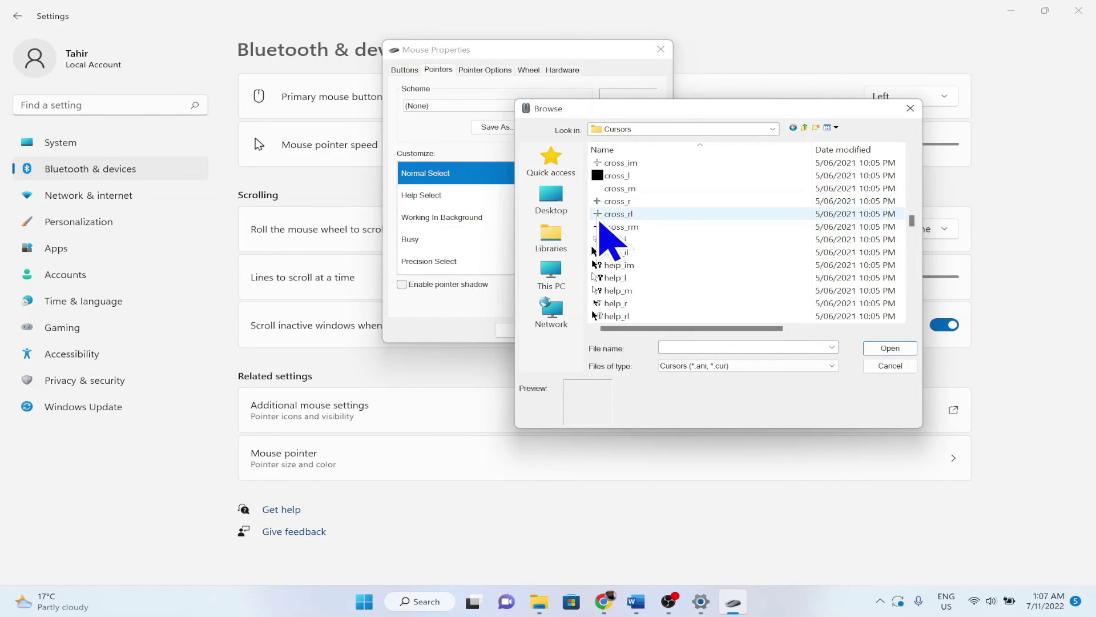
pyautogui.scroll(-5, 702, 255)
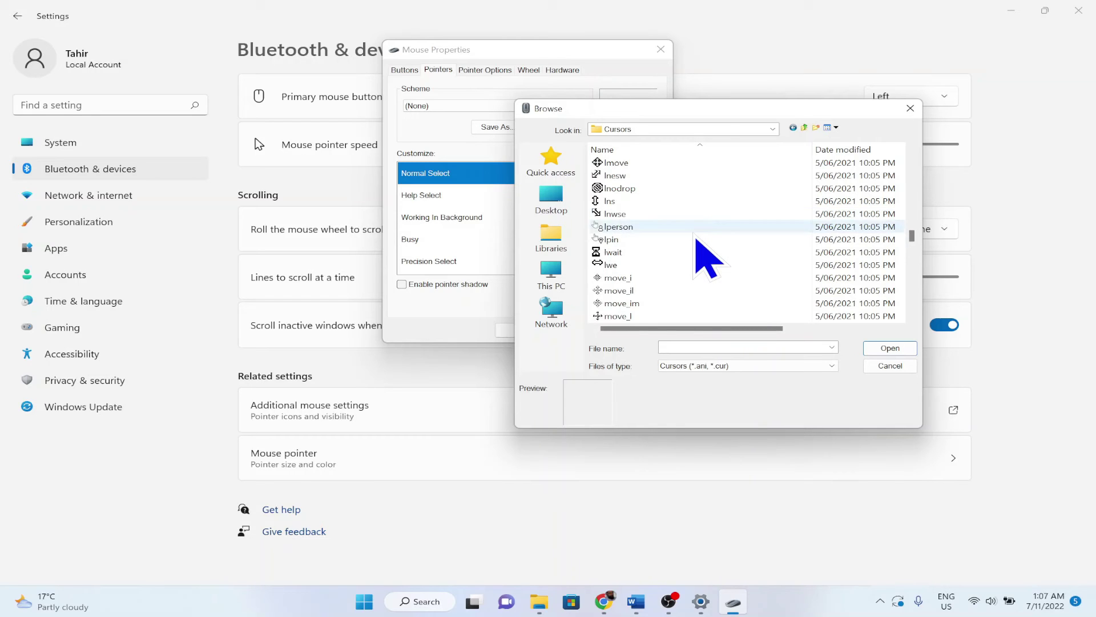
pyautogui.scroll(-4, 705, 252)
pyautogui.scroll(-1, 695, 238)
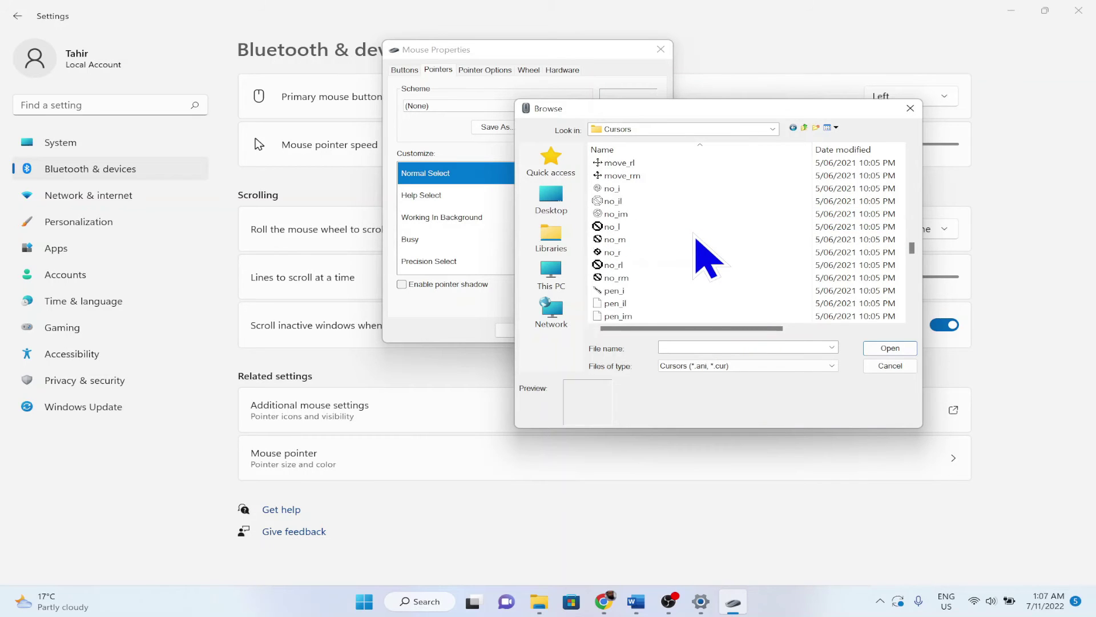
pyautogui.scroll(-1, 695, 238)
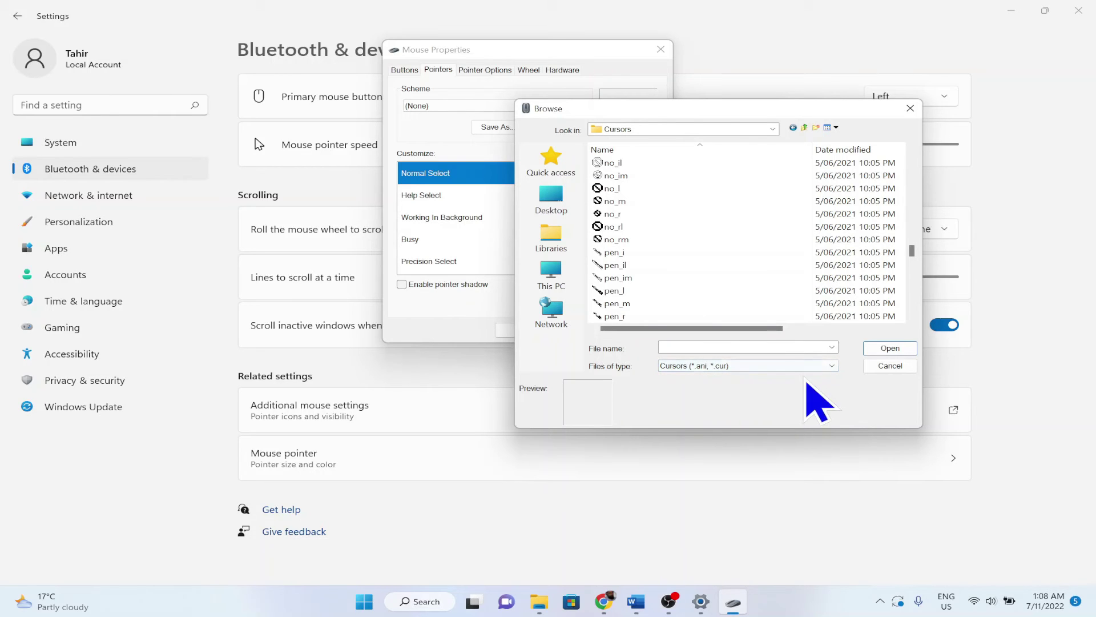
pyautogui.click(888, 365)
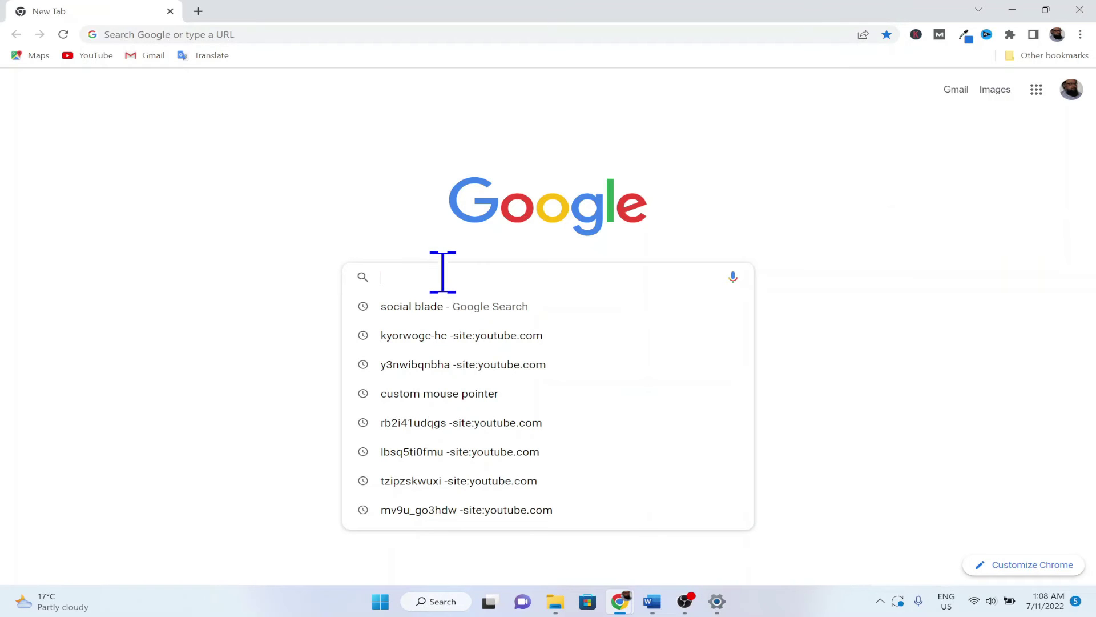
# Search Google for 'cursor', open the rw-designer Open Cursor Library, and start a library search
pyautogui.write('curs')
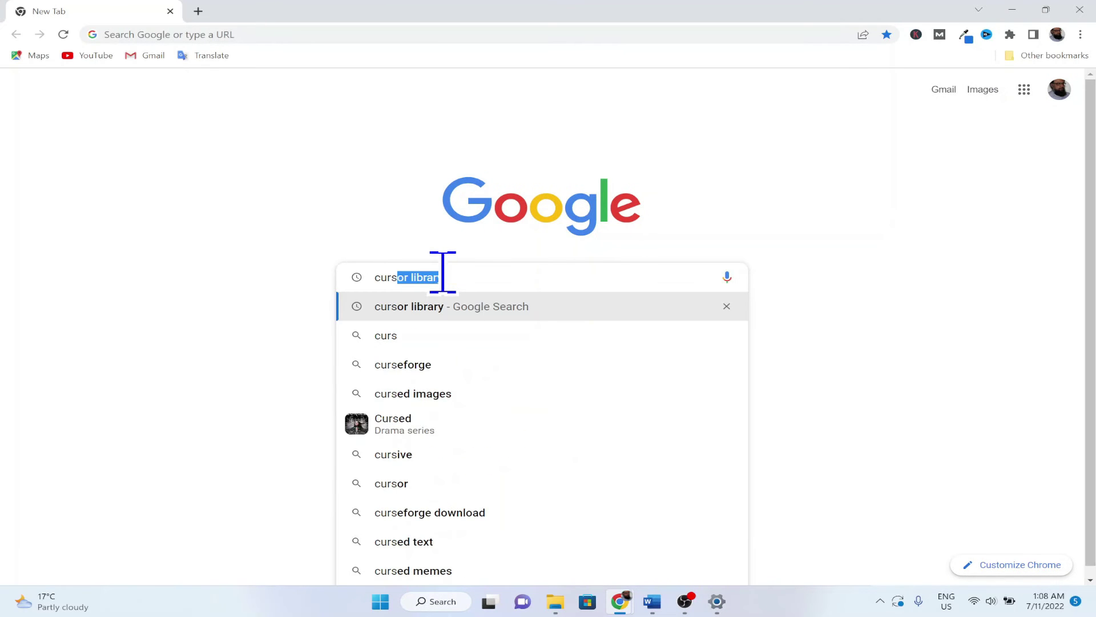
pyautogui.write('or')
pyautogui.press('Return')
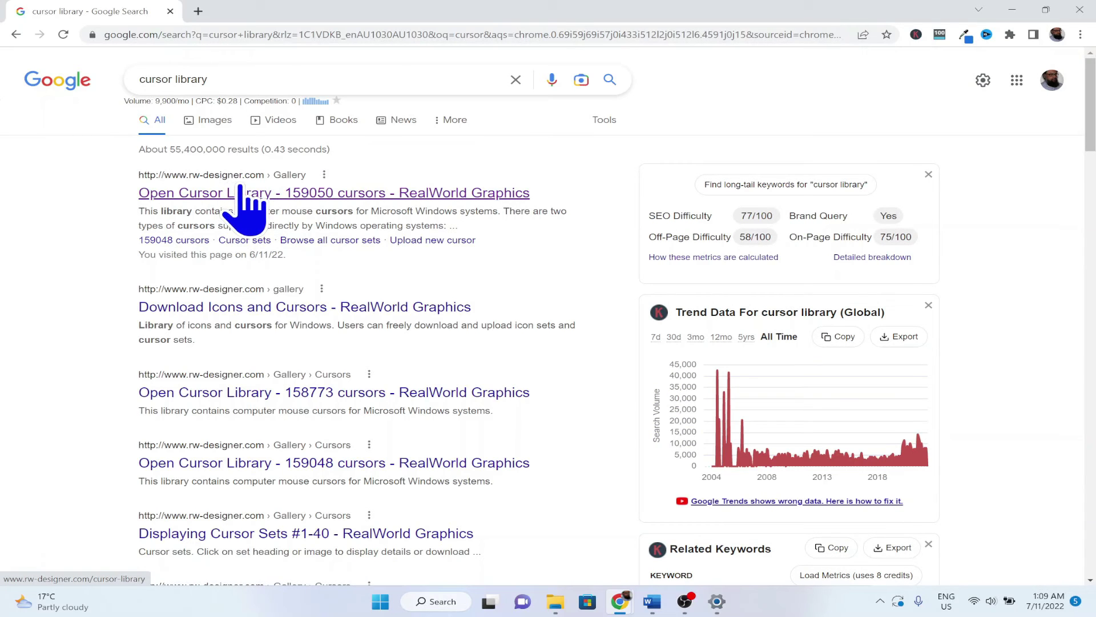
pyautogui.click(465, 193)
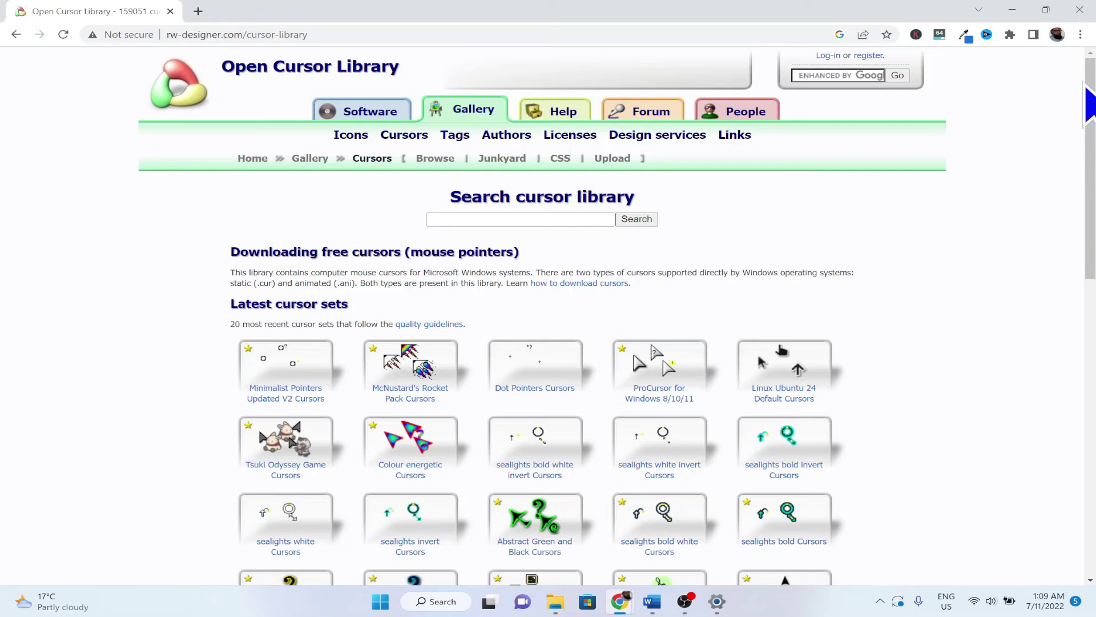
pyautogui.moveTo(1087, 86)
pyautogui.mouseDown()
pyautogui.moveTo(1078, 112)
pyautogui.moveTo(1089, 133)
pyautogui.mouseUp()
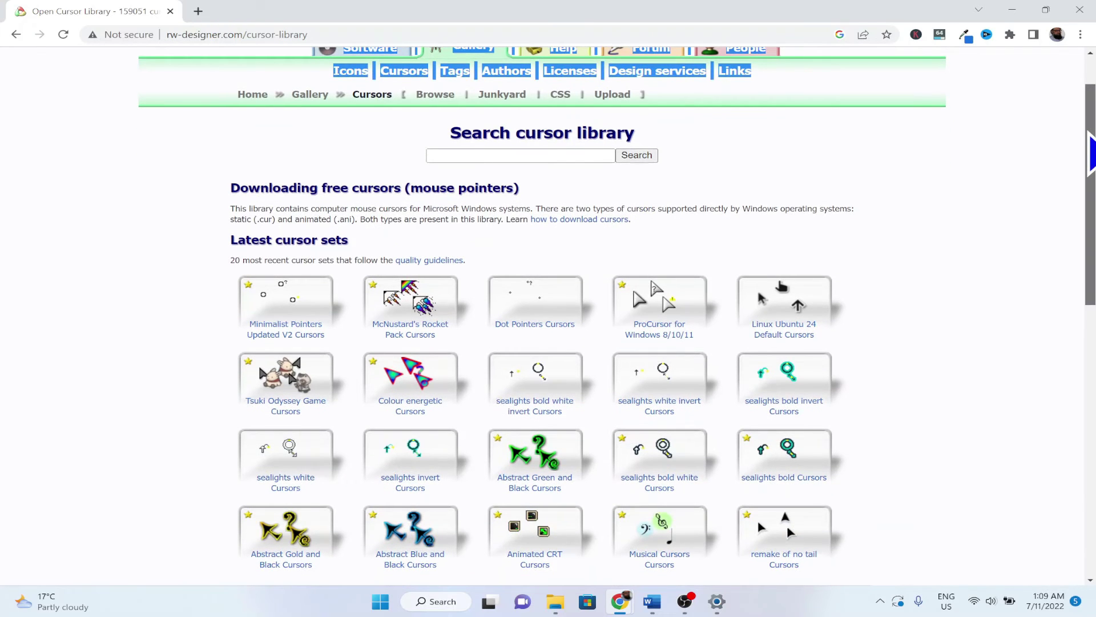
pyautogui.click(567, 155)
pyautogui.write('highlight cursor')
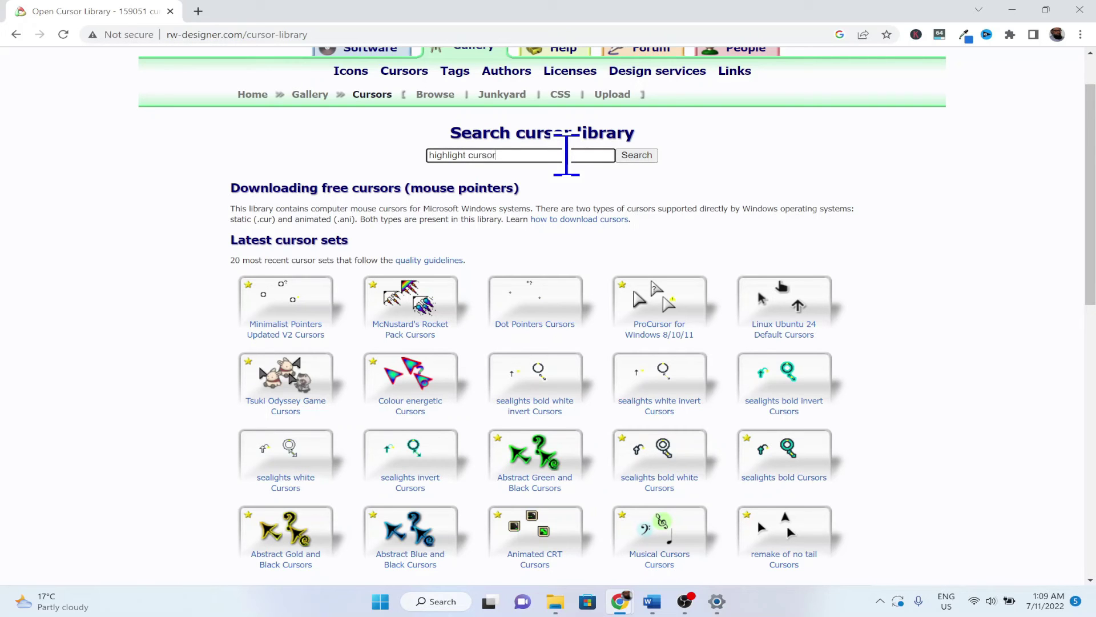
# Search the library for highlight cursors and compare highlight cursor.ani with Highlight Gold 10
pyautogui.press('Return')
pyautogui.scroll(-1, 969, 318)
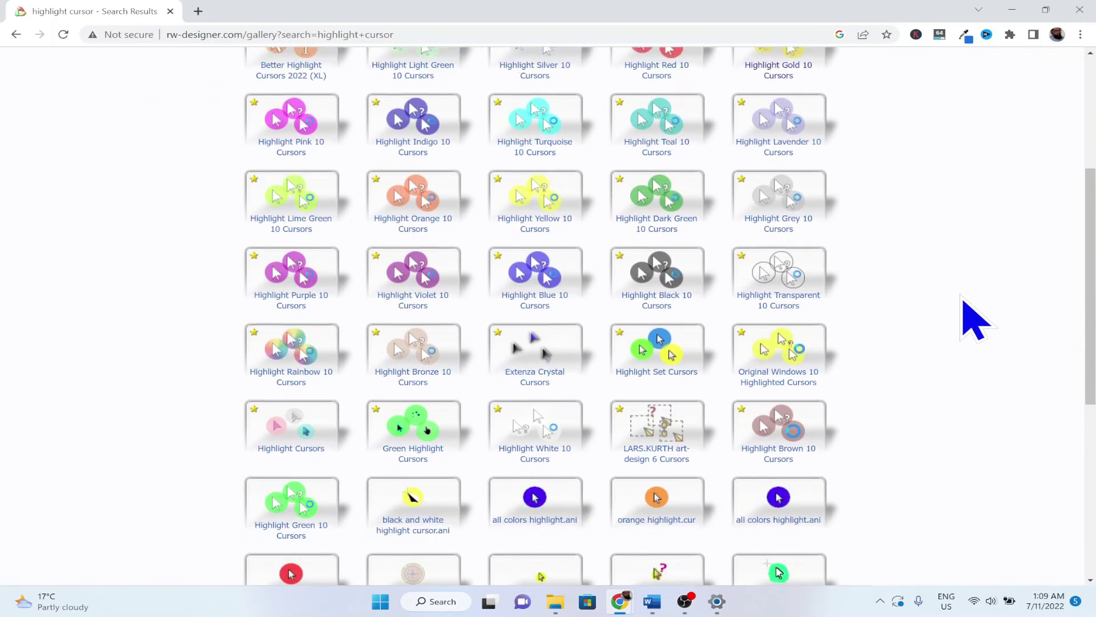
pyautogui.scroll(-2, 969, 318)
pyautogui.scroll(-2, 982, 319)
pyautogui.scroll(-1, 978, 302)
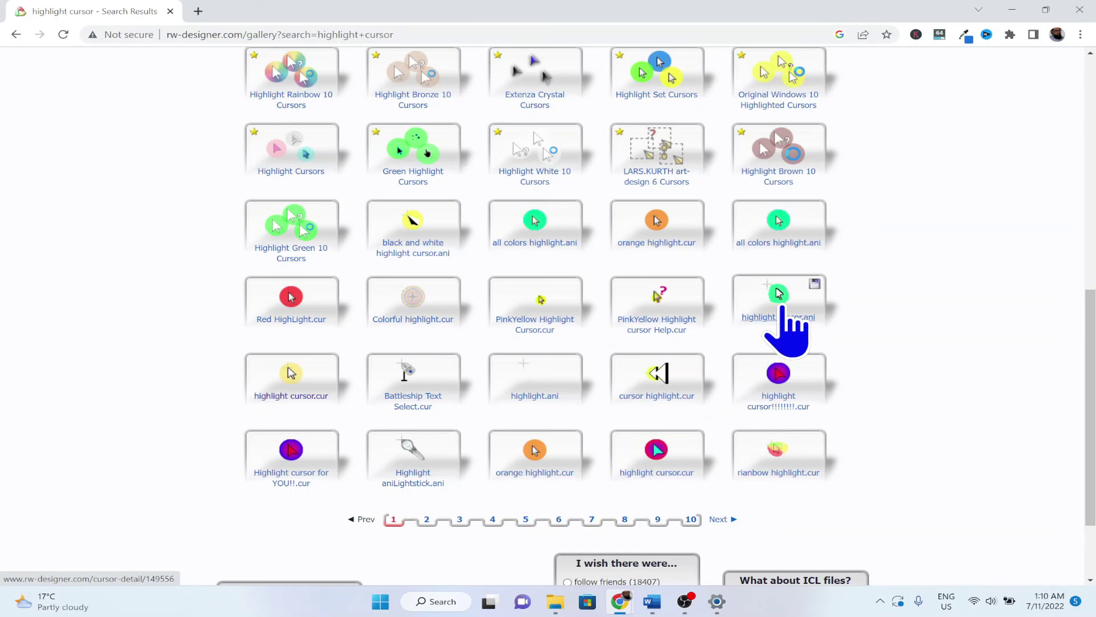
pyautogui.click(783, 315)
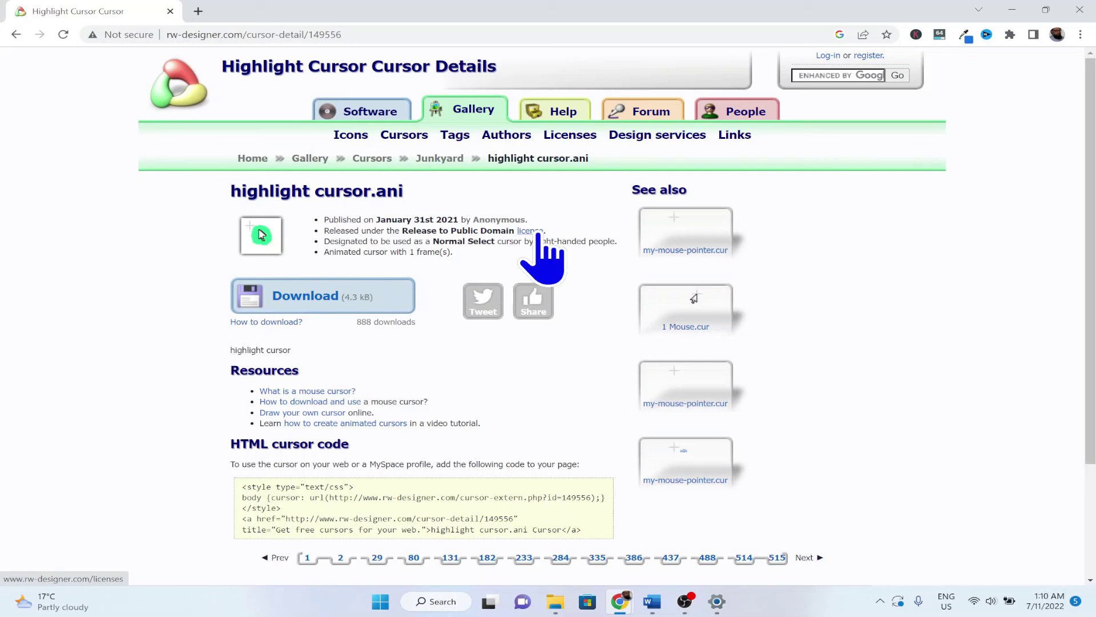
pyautogui.hotkey('alt', 'Left')
pyautogui.scroll(5, 857, 285)
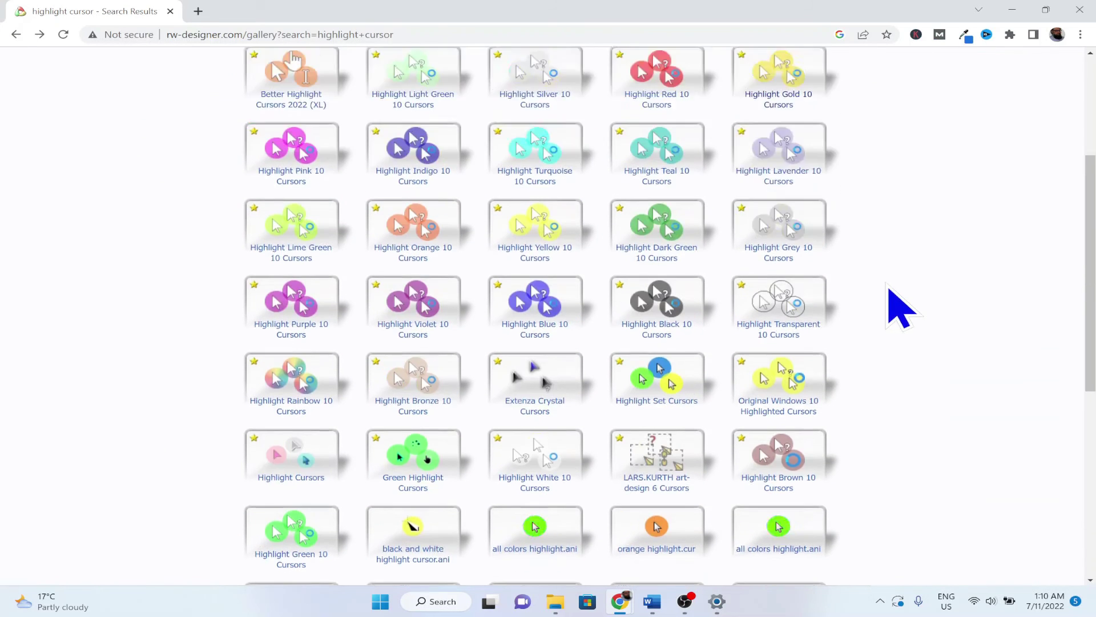
pyautogui.scroll(5, 914, 315)
pyautogui.click(781, 319)
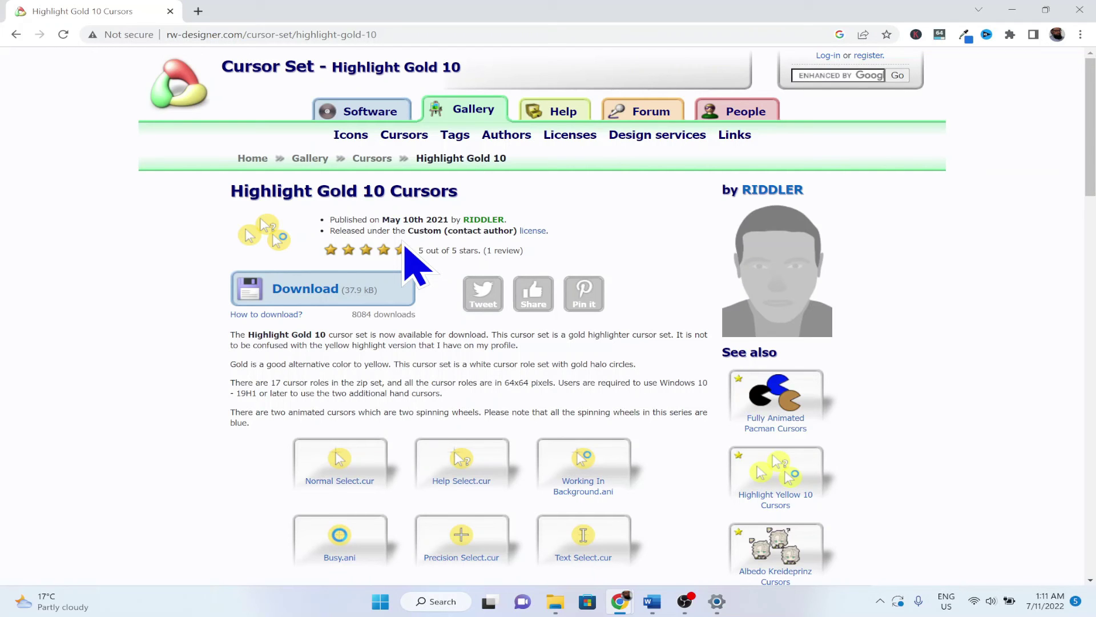
pyautogui.click(16, 34)
# Download the yellow highlight cursor.cur file, cancelling the duplicate Save As
pyautogui.scroll(-2, 1028, 349)
pyautogui.scroll(-7, 1039, 354)
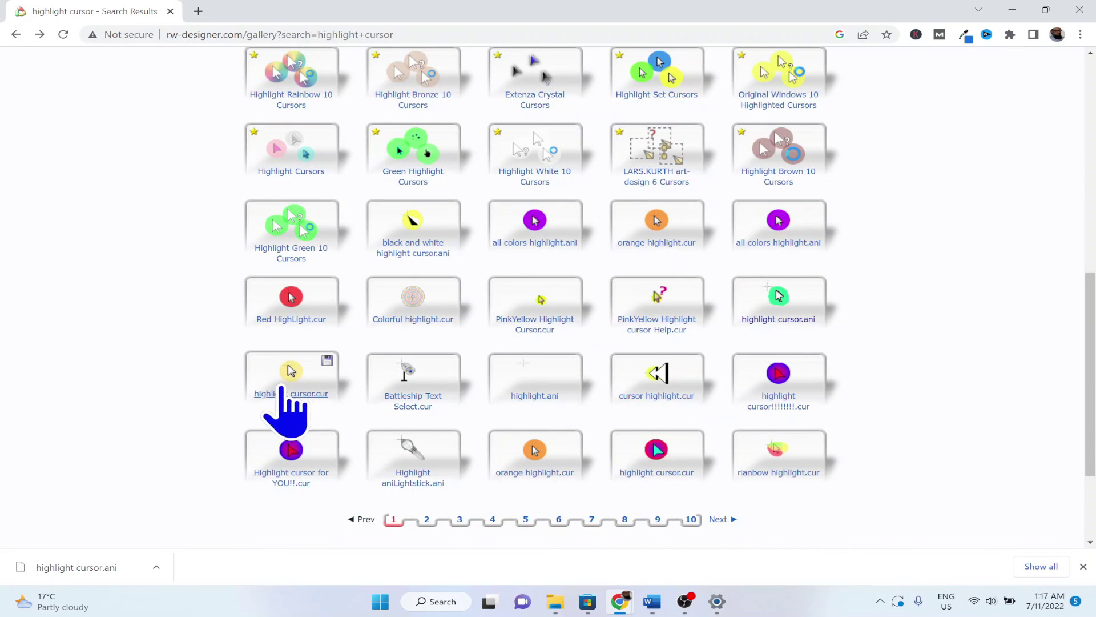
pyautogui.click(290, 393)
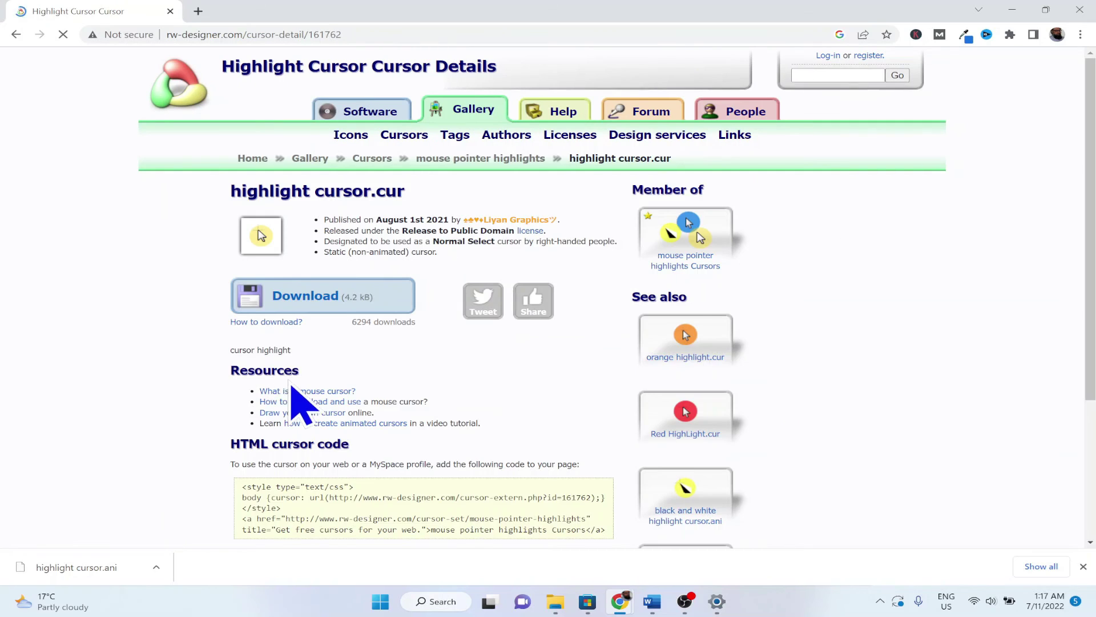
pyautogui.click(315, 298)
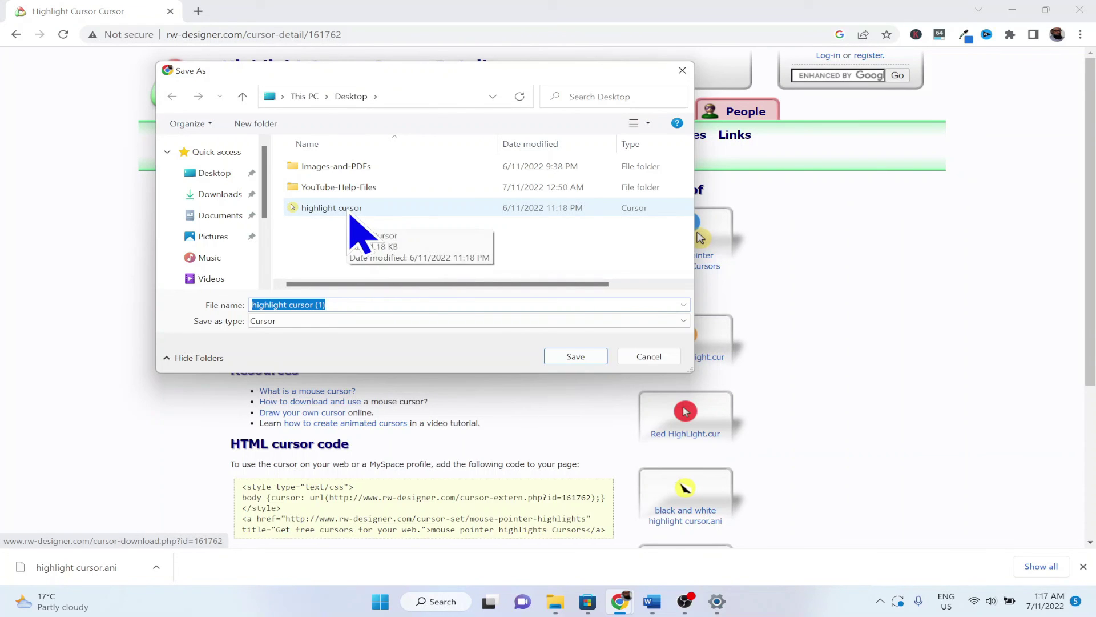
pyautogui.click(661, 357)
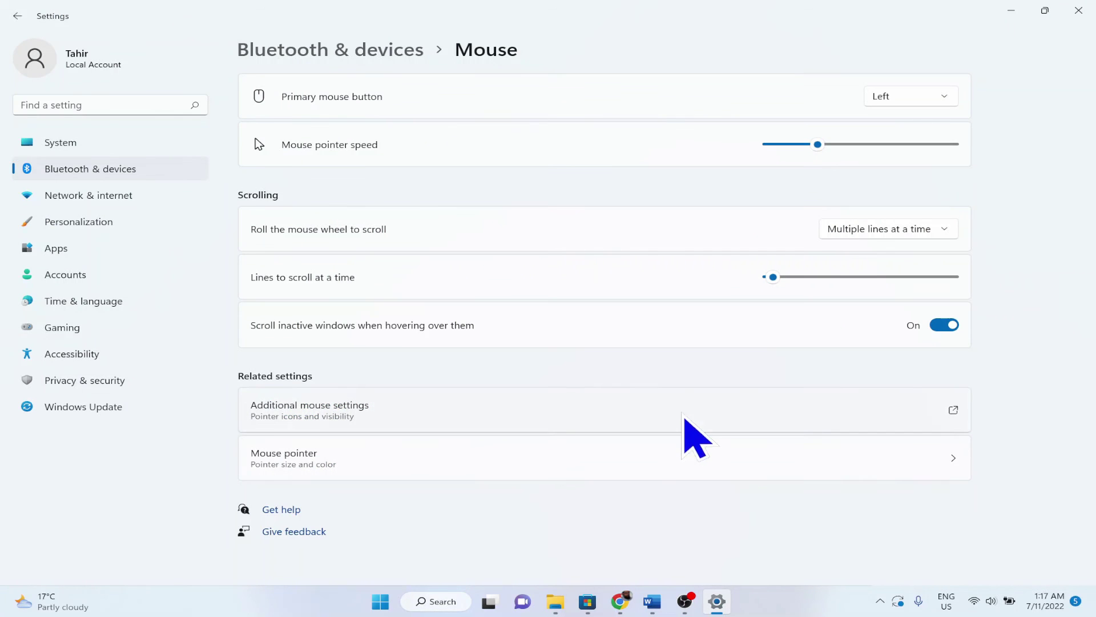
# Set the Normal Select pointer to highlight cursor.cur from the Desktop and apply it
pyautogui.click(342, 419)
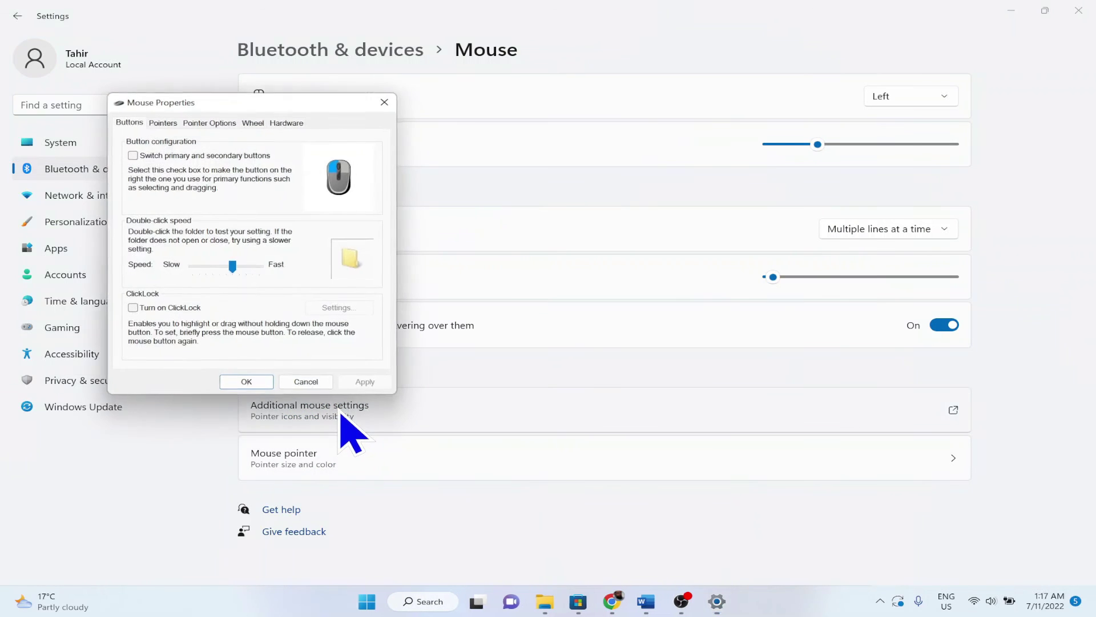
pyautogui.click(479, 118)
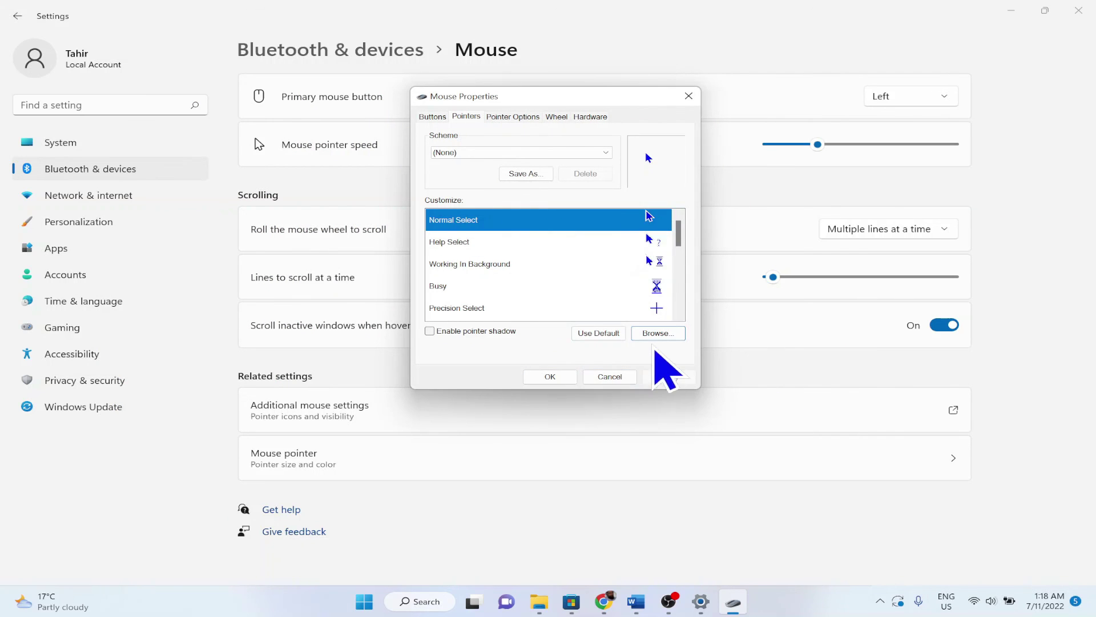
pyautogui.click(657, 333)
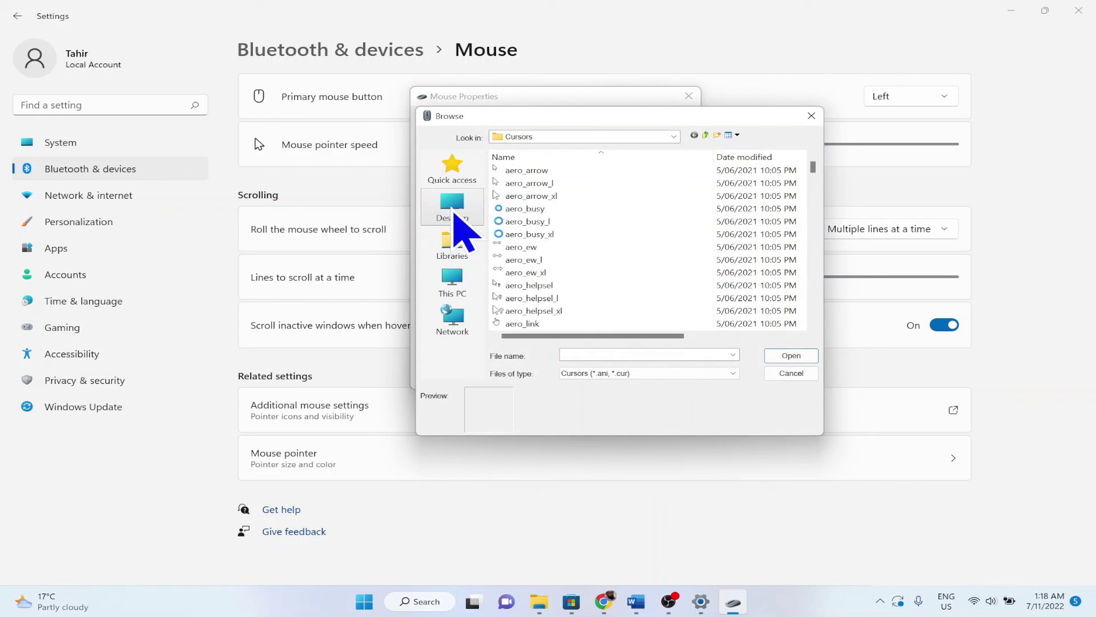
pyautogui.click(457, 217)
pyautogui.scroll(-5, 645, 257)
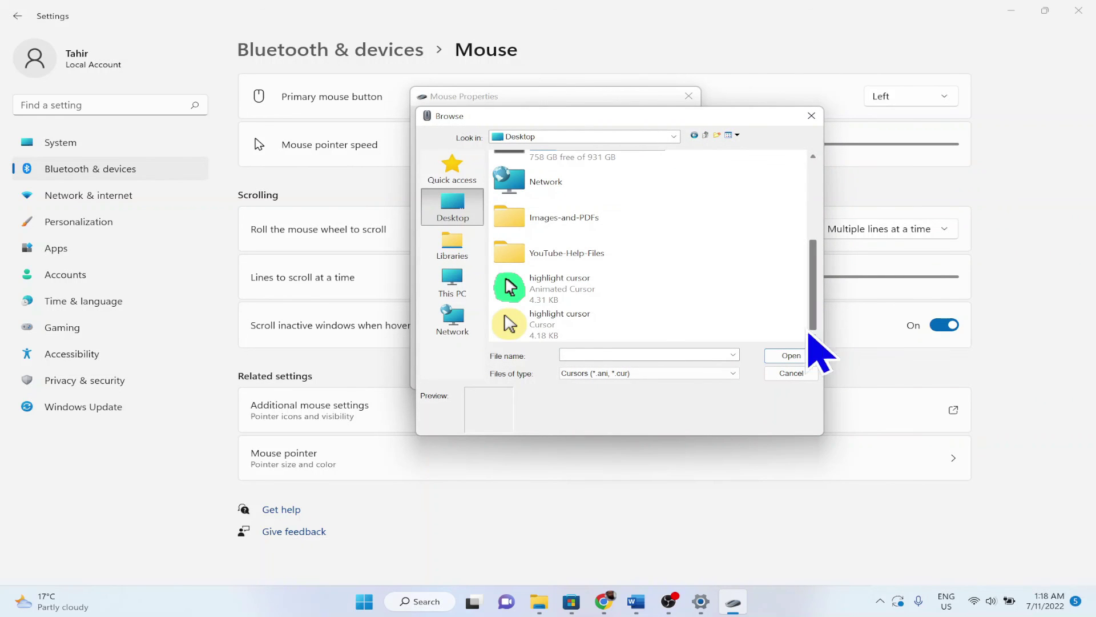
pyautogui.click(577, 324)
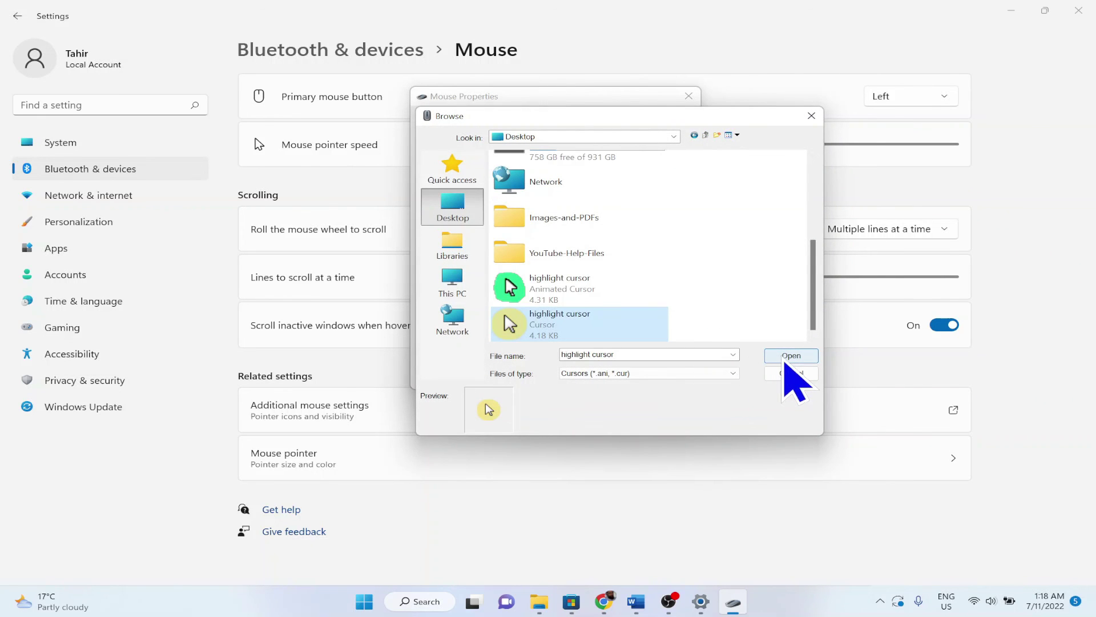
pyautogui.click(789, 357)
pyautogui.click(668, 376)
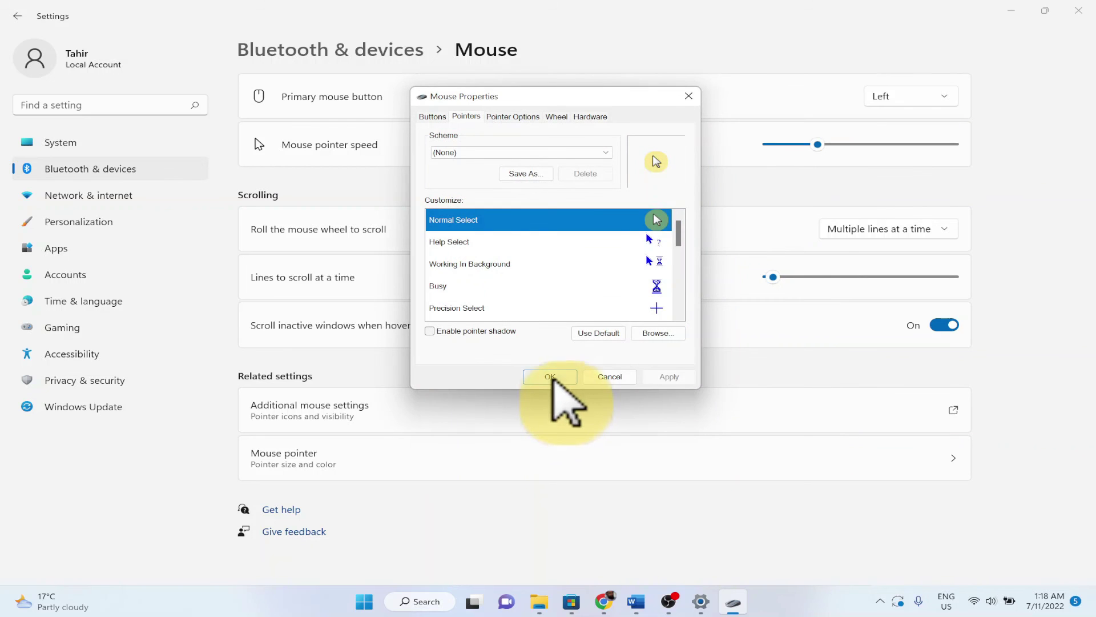
pyautogui.click(550, 377)
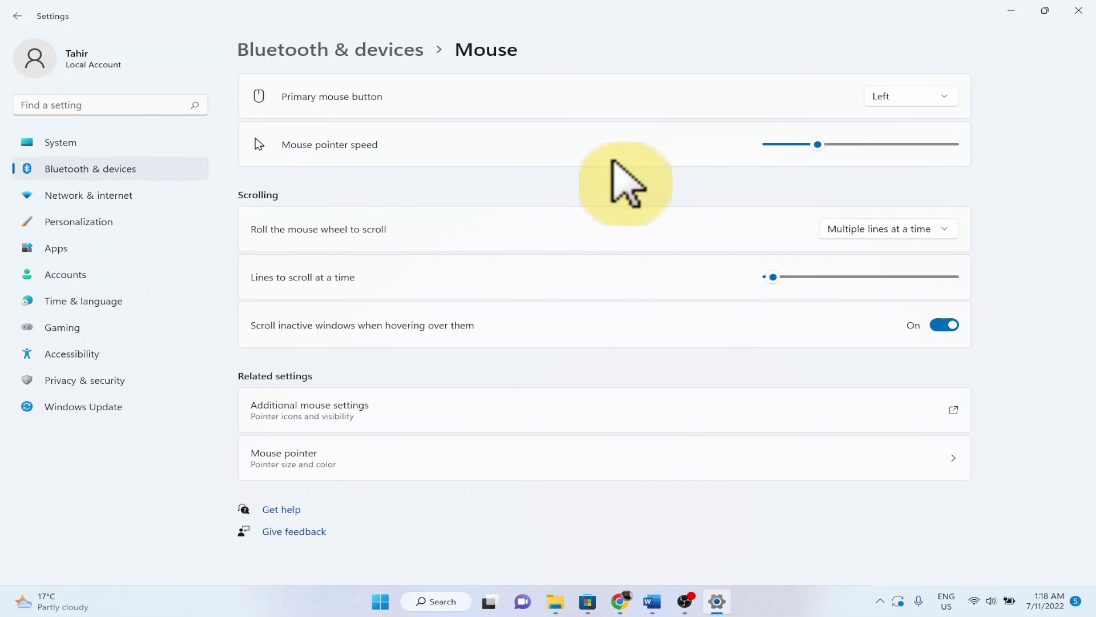